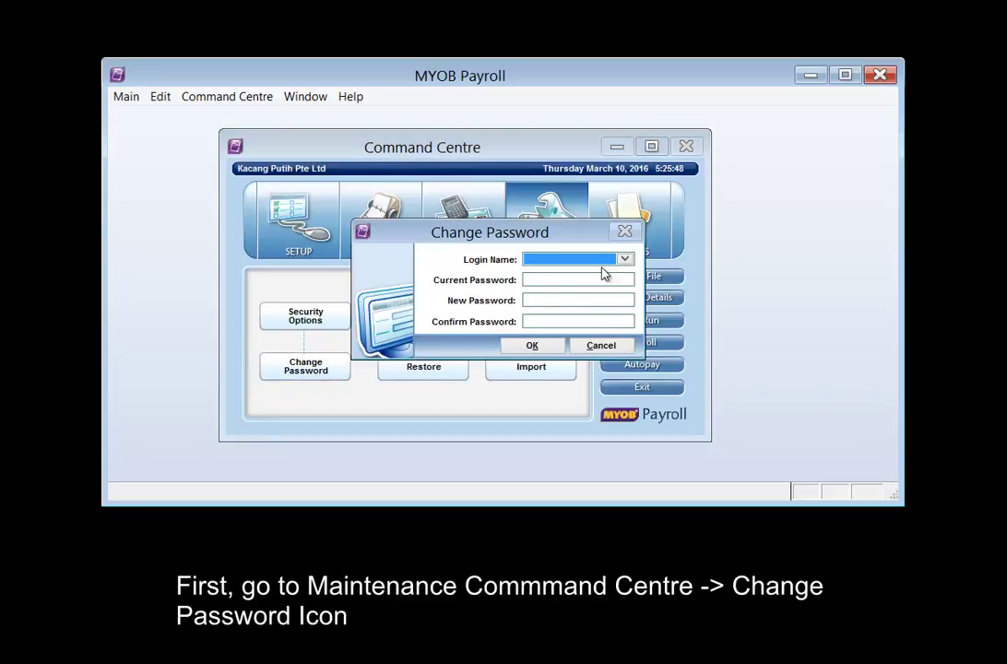
Set a new ADMINISTRATOR password with the current password left blank, and acknowledge the confirmation.
click(625, 261)
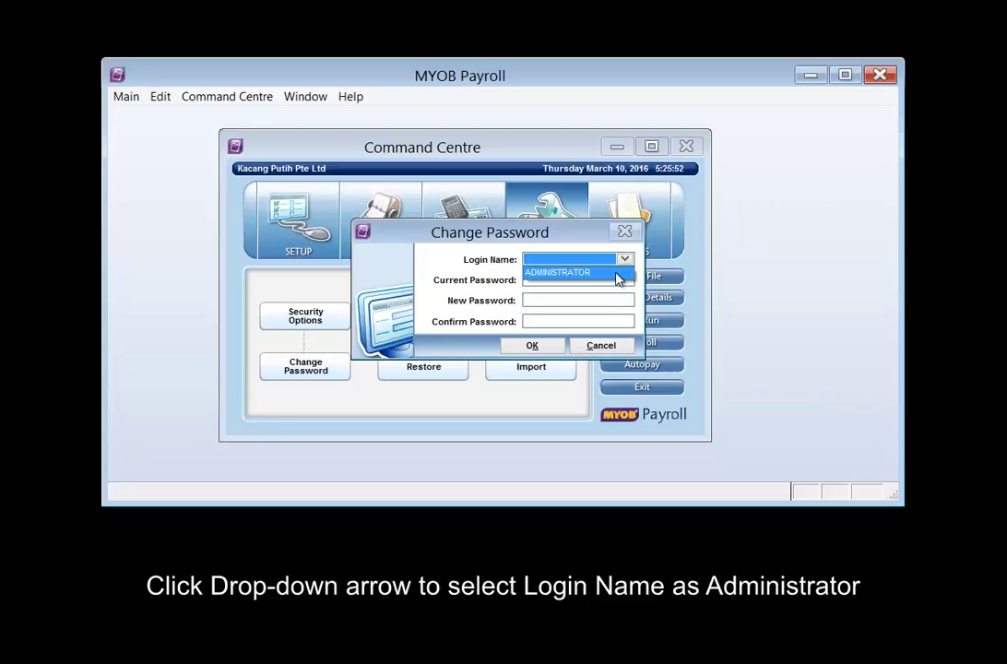
click(616, 273)
click(611, 281)
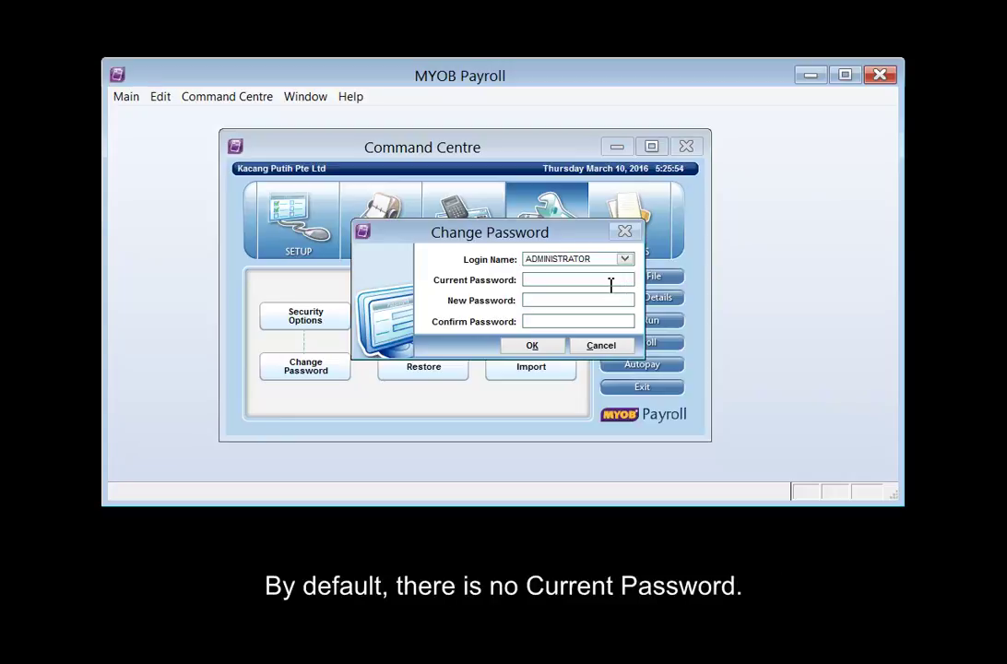
click(533, 300)
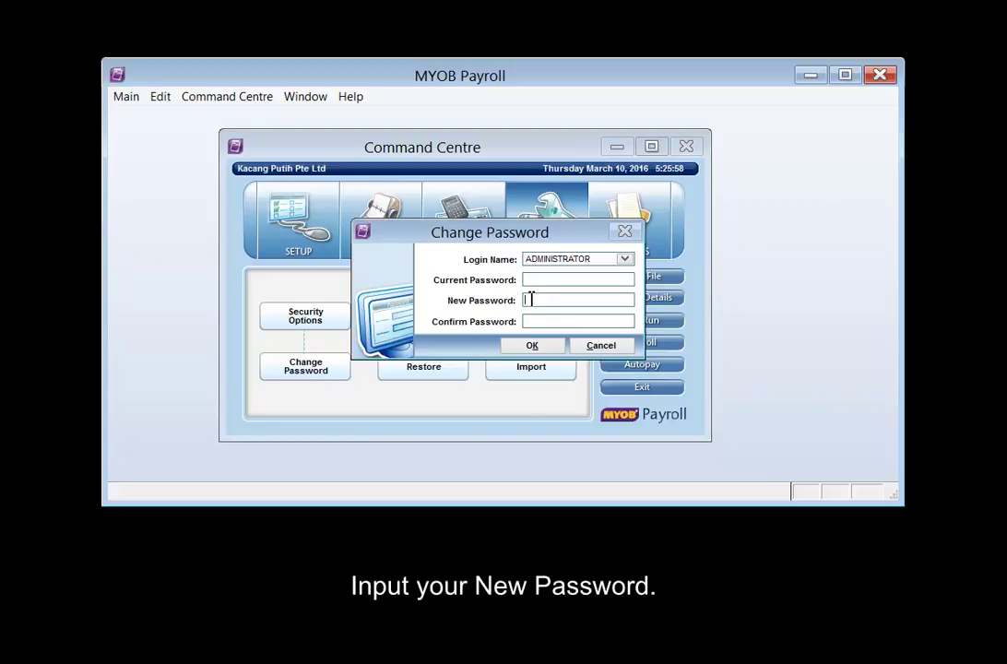
text(***)
click(535, 322)
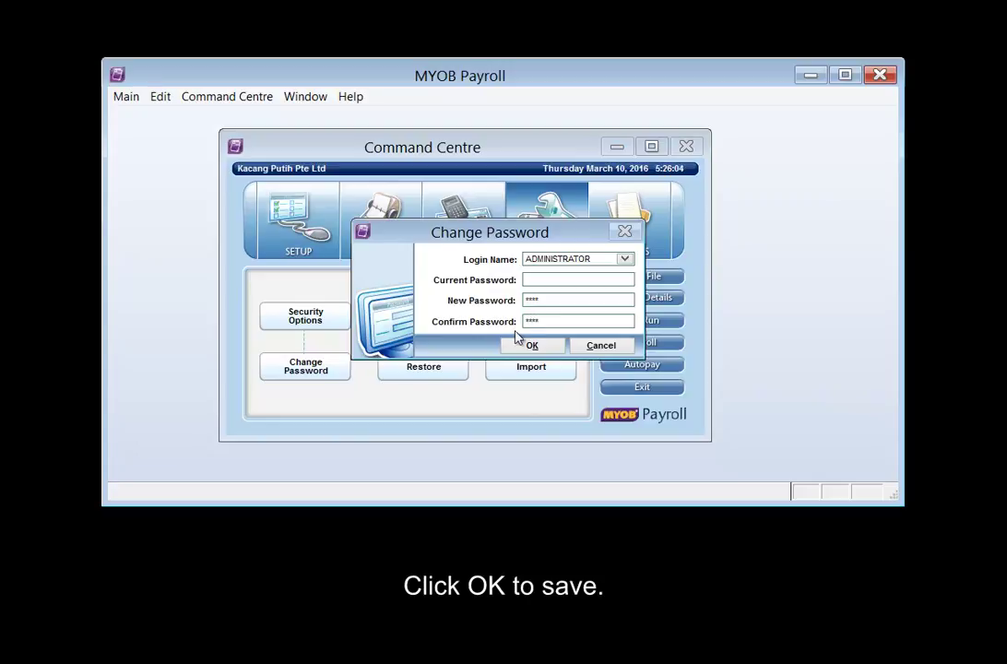
click(532, 345)
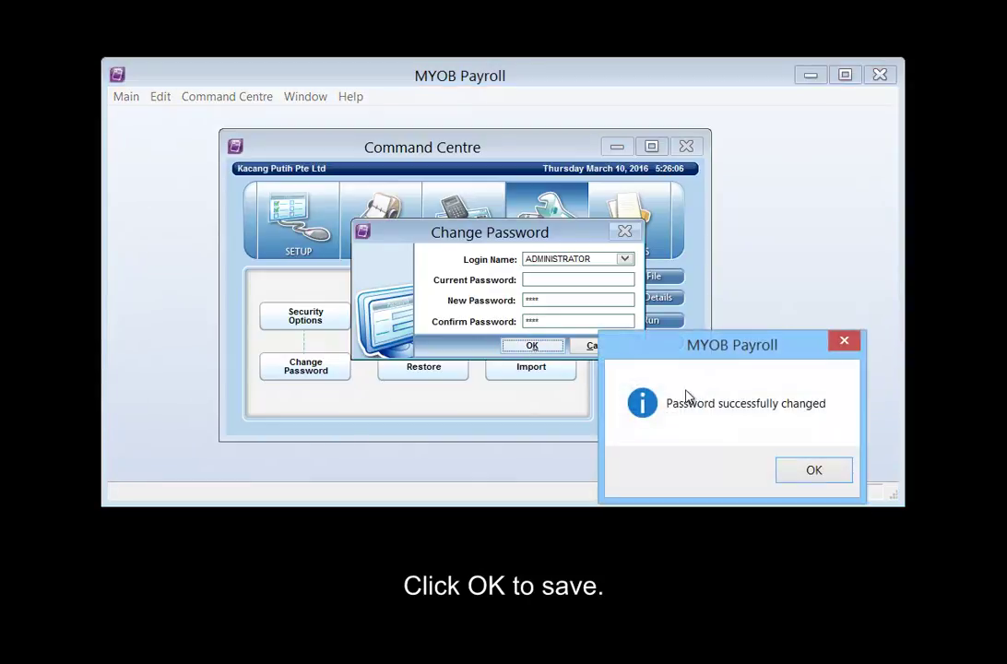
click(811, 472)
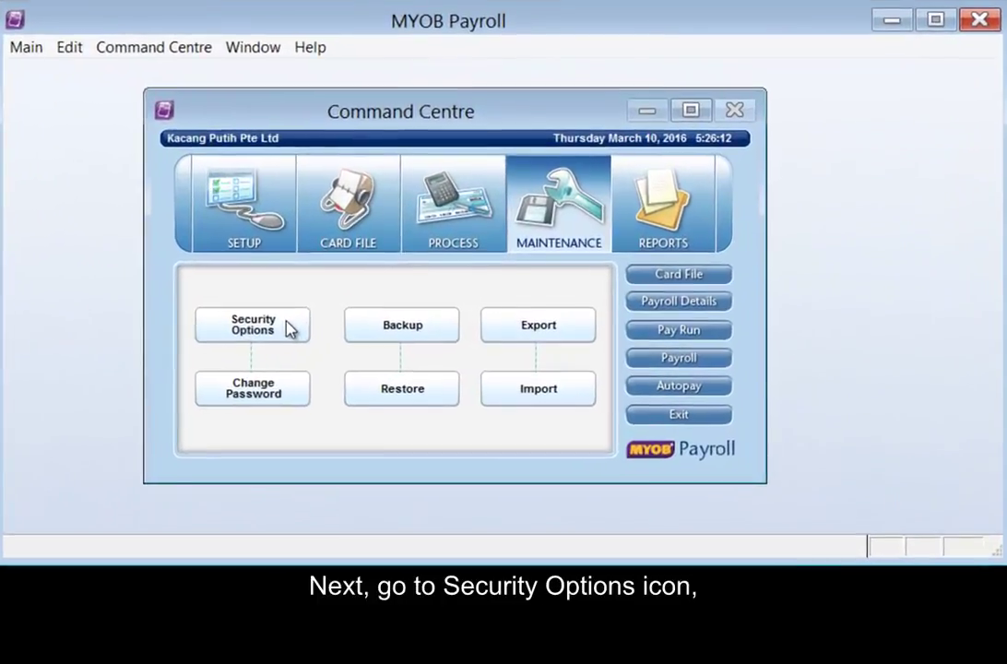
Add login HROFFICER in Security Options with a password, the officer's user name and designation HROFFICER.
click(286, 327)
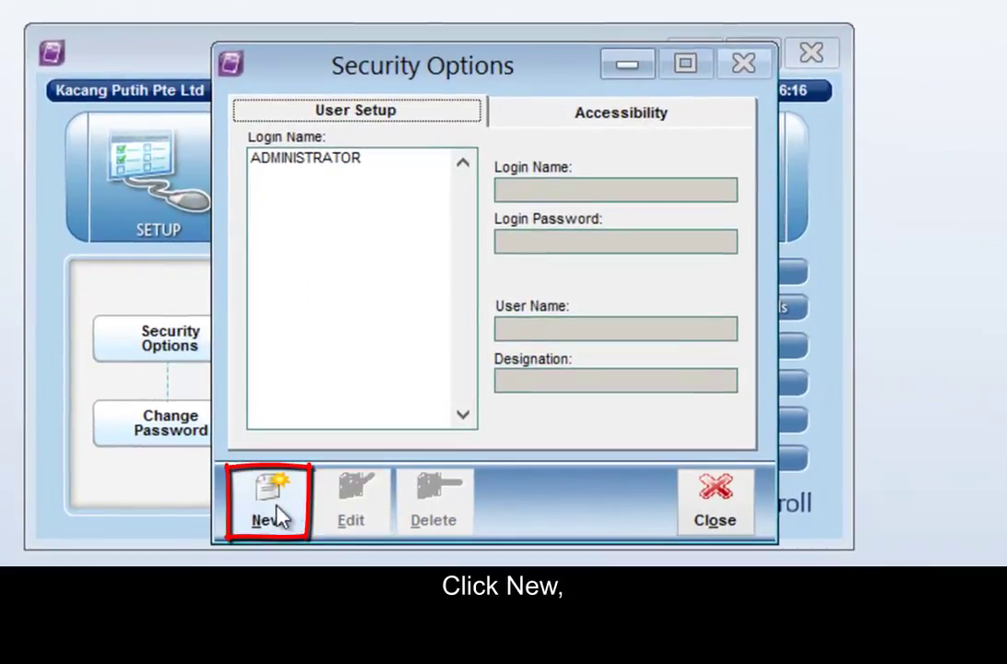
click(279, 514)
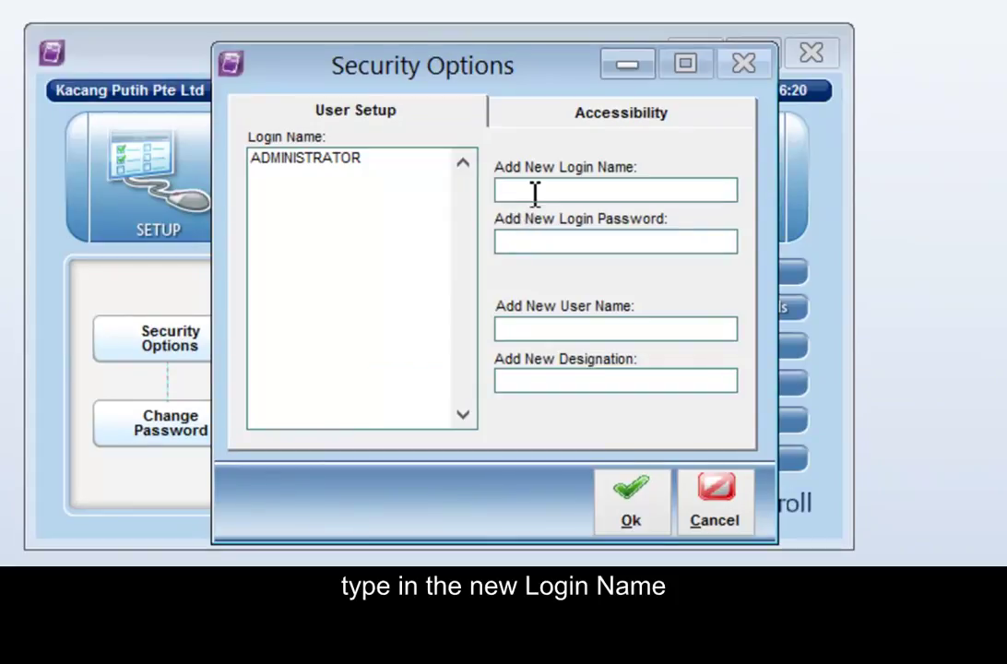
text(HROFF)
text(ICER)
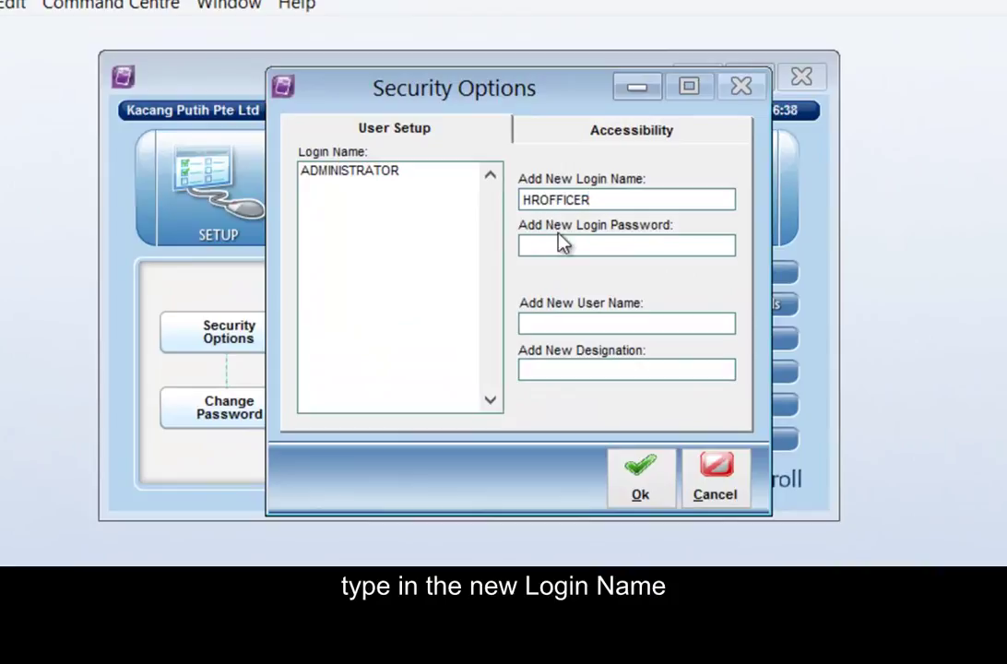
click(546, 244)
text(test)
click(535, 324)
text(Sally)
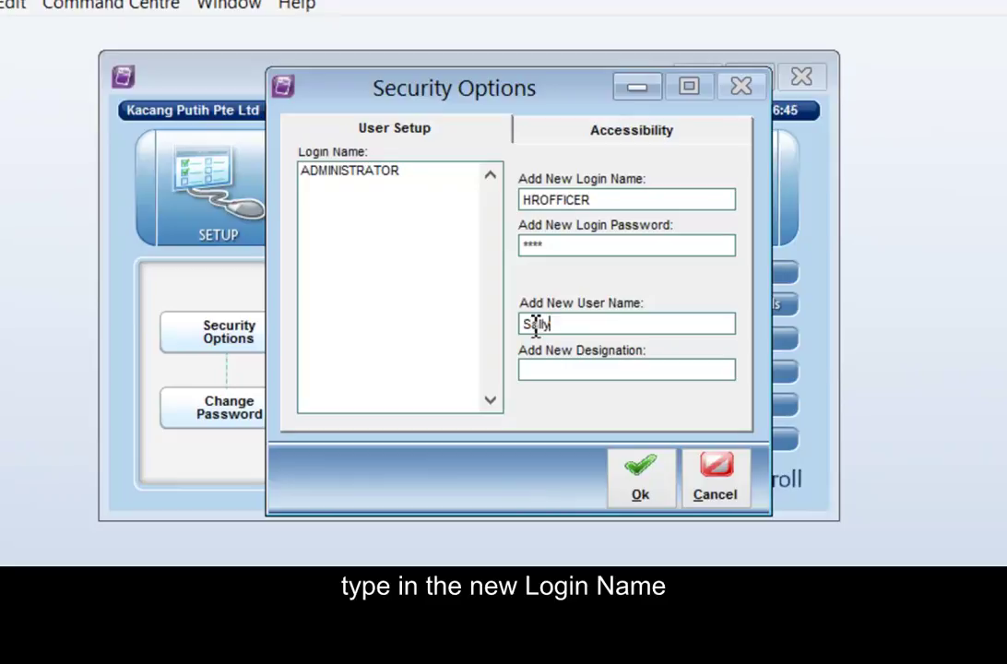
key(Tab)
text(HROFFICER)
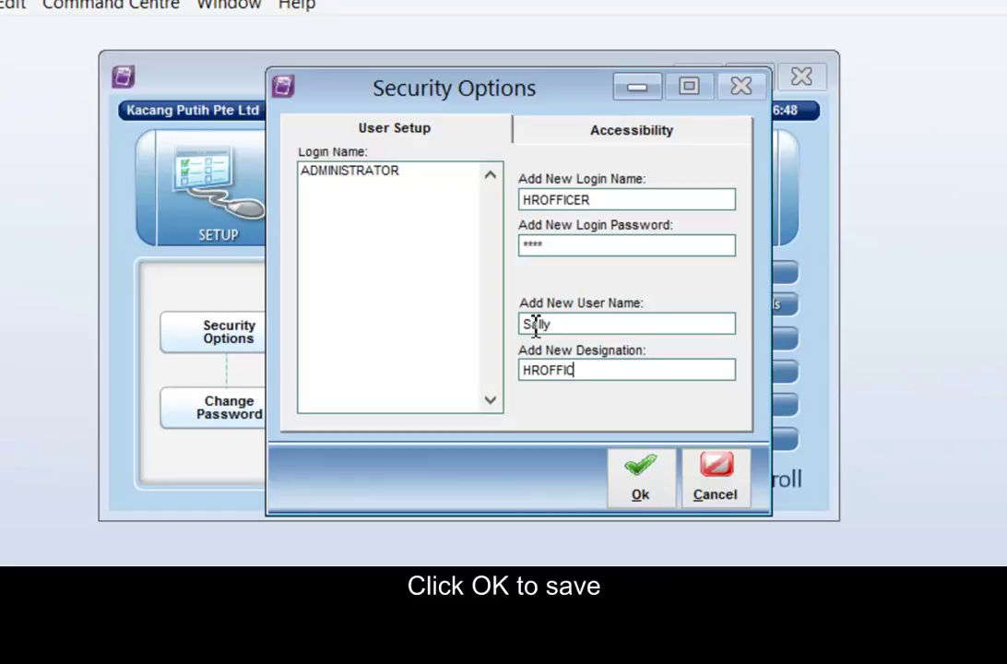
click(636, 496)
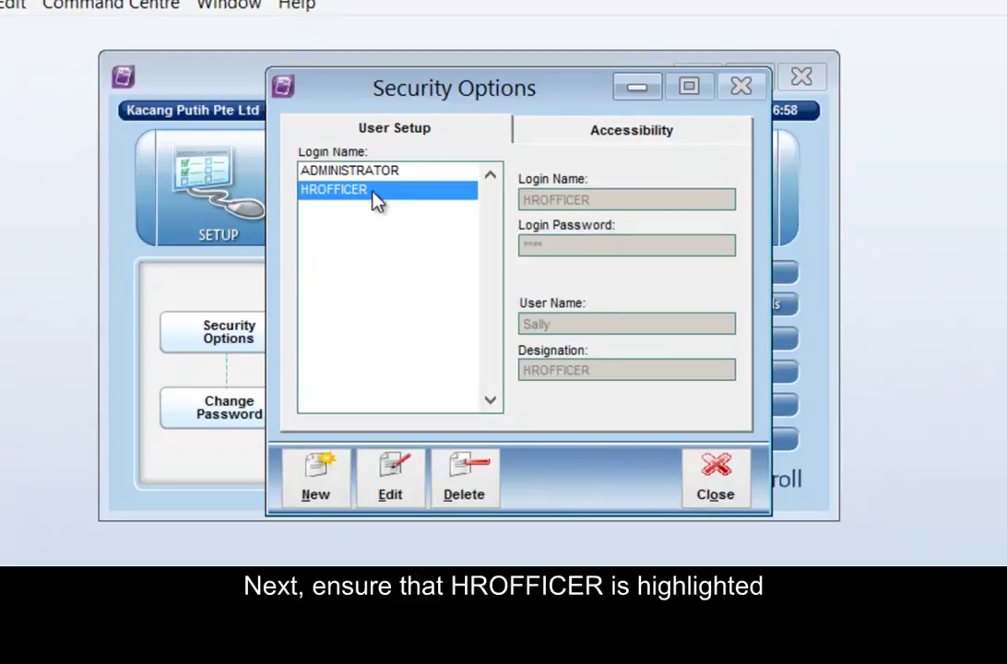
On HROFFICER's Accessibility tab, grant access to Card File.
click(577, 138)
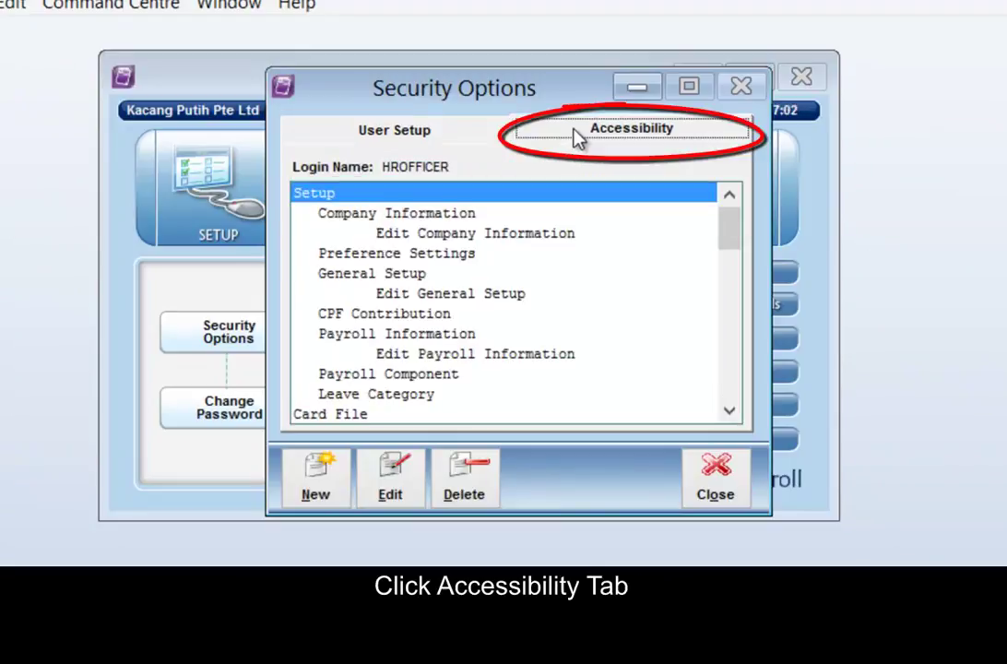
click(404, 487)
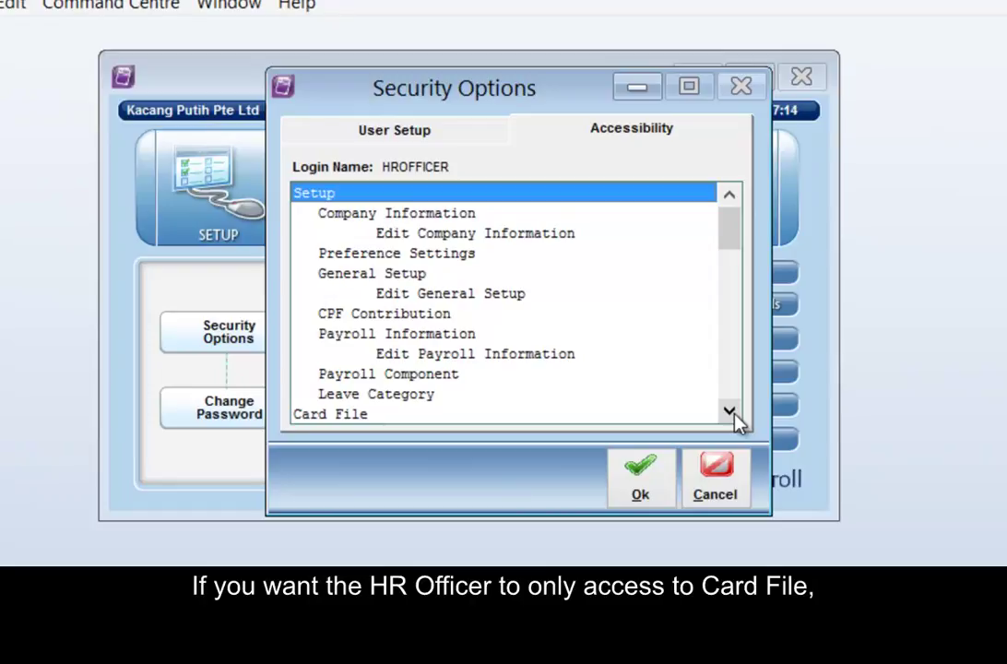
click(734, 416)
click(734, 417)
click(734, 417)
click(734, 417)
click(733, 417)
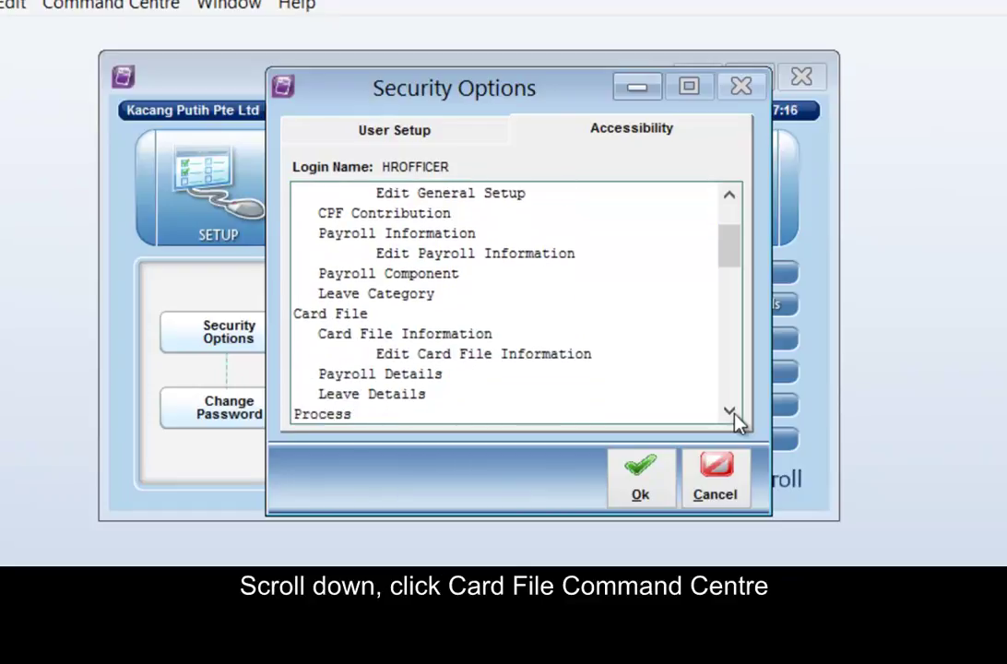
click(360, 318)
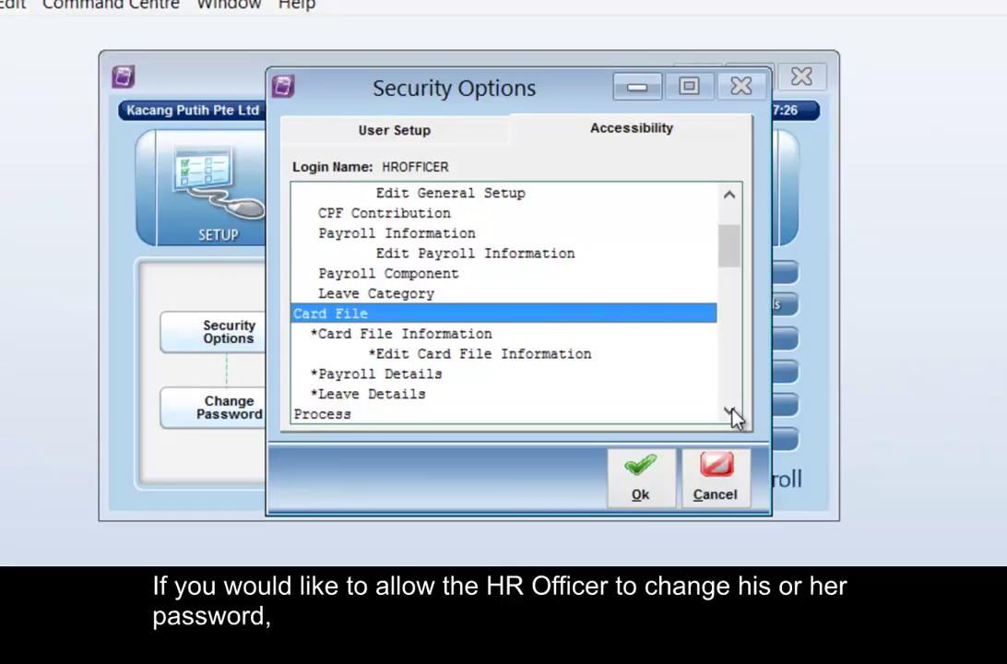
Allow HROFFICER to use Change Password.
scroll(735, 418, down, 4)
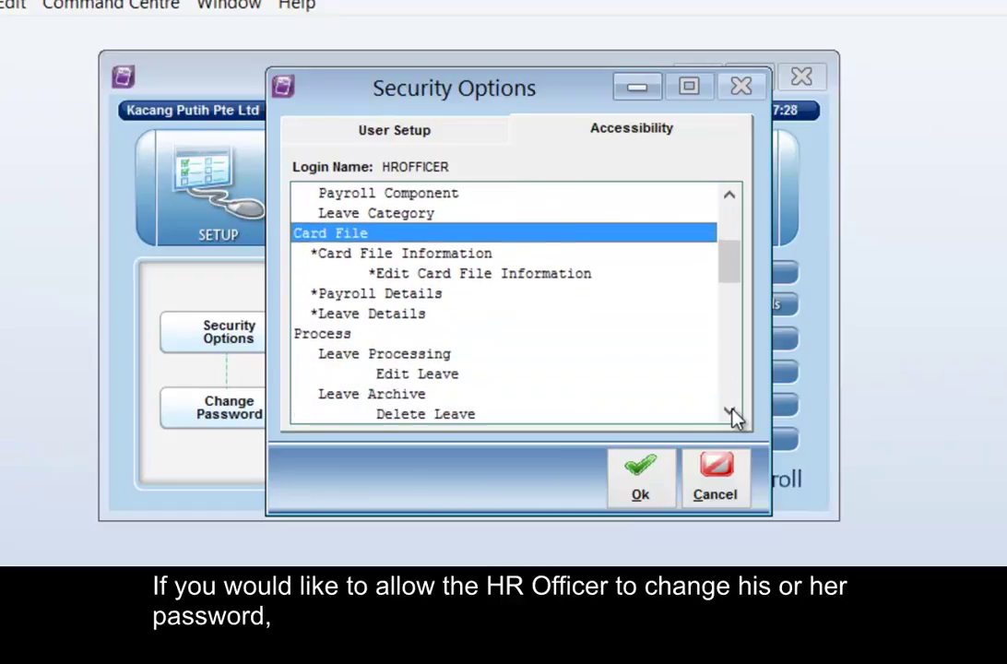
scroll(734, 417, down, 6)
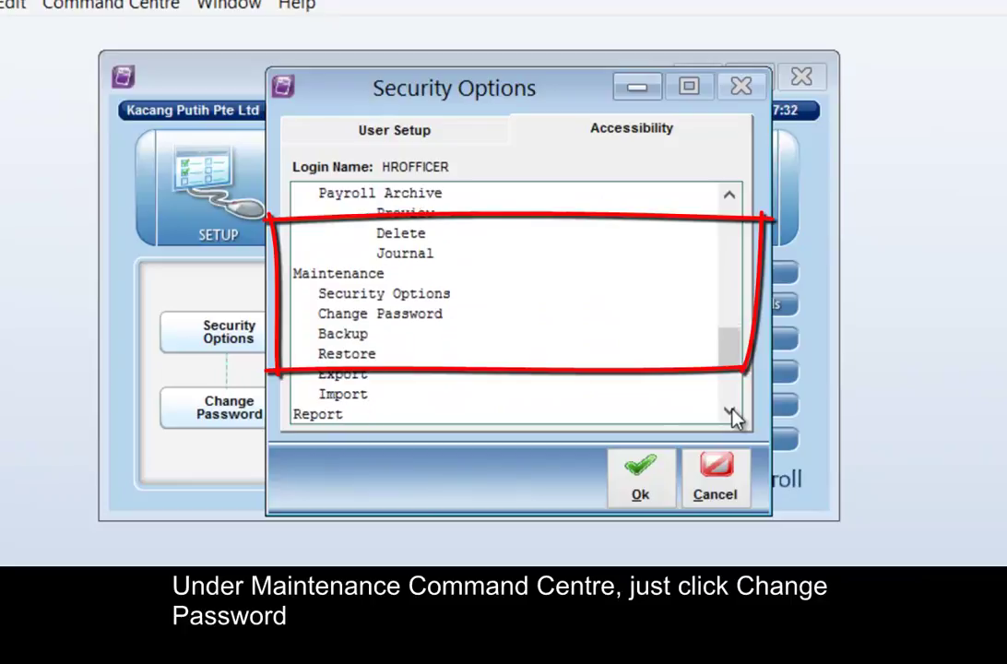
click(729, 413)
click(729, 413)
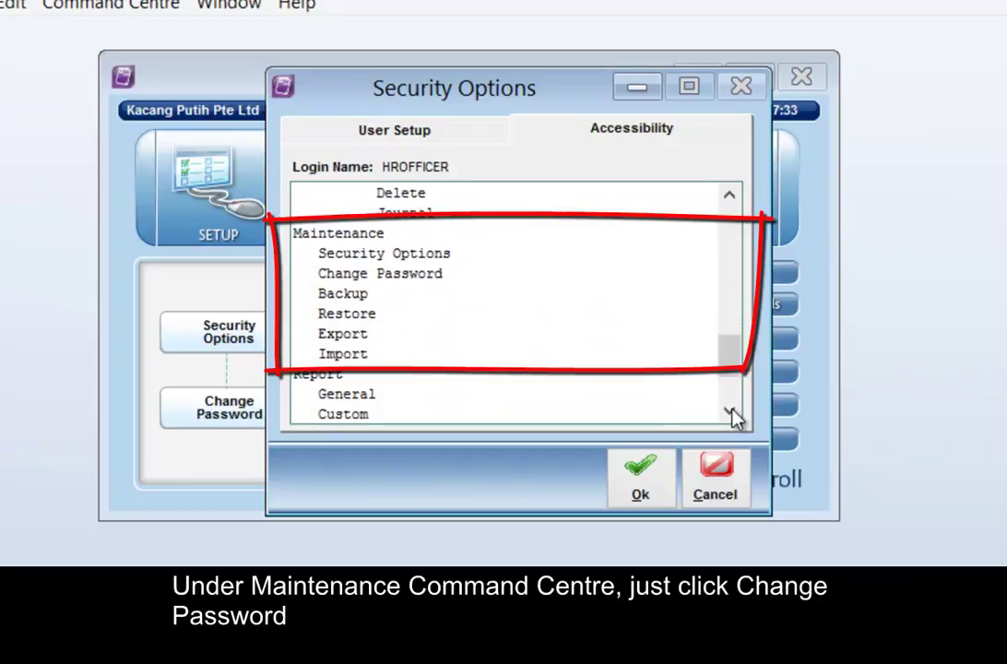
click(433, 277)
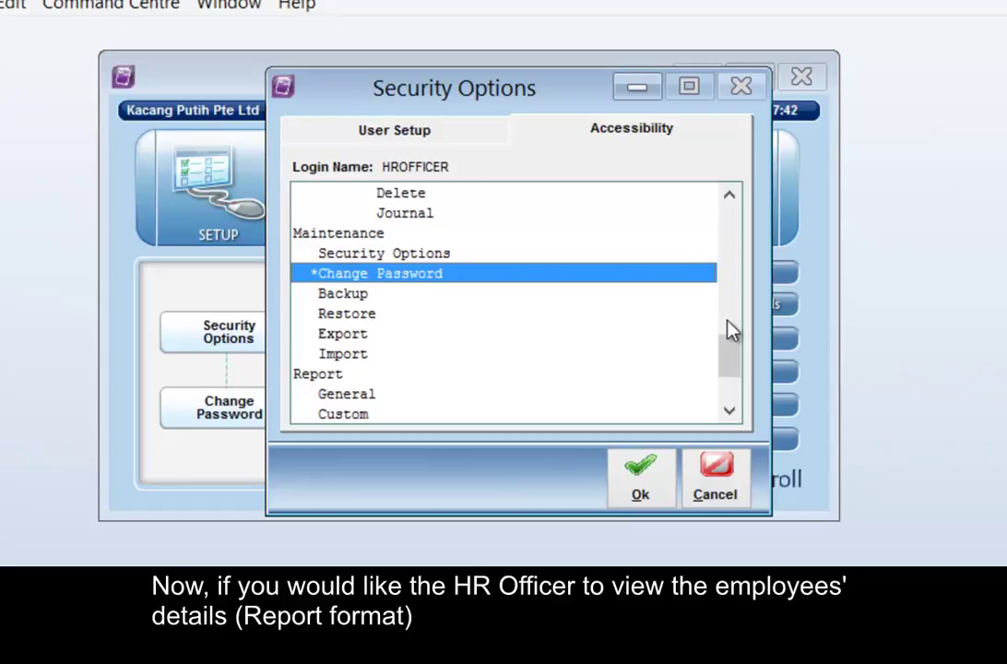
Grant Human Resource reports access, save HROFFICER's rights and close Security Options.
click(728, 413)
click(728, 413)
click(729, 413)
click(728, 413)
click(728, 413)
click(728, 413)
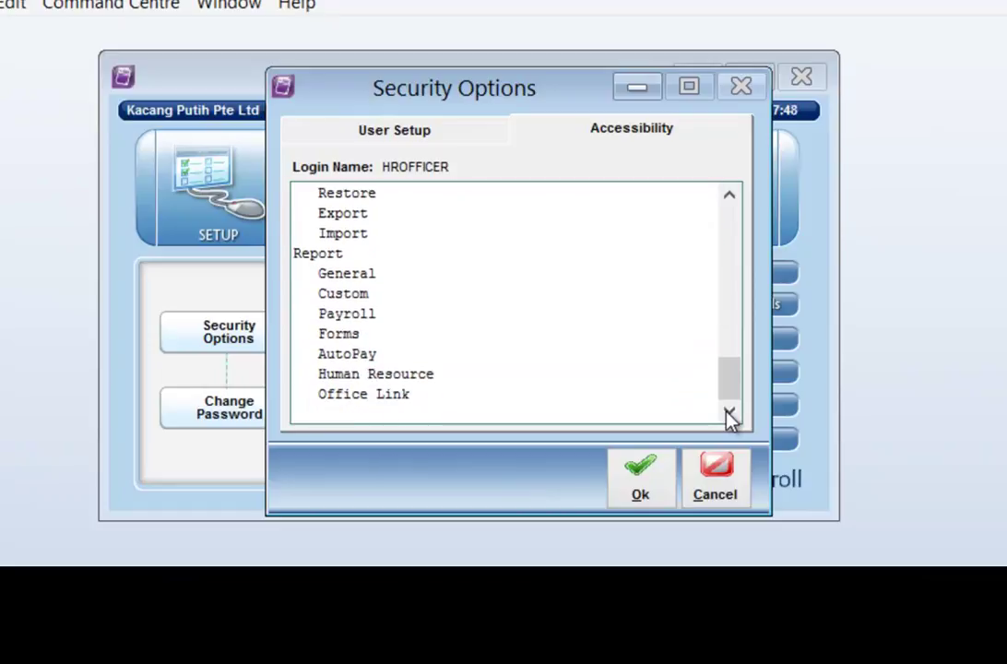
click(398, 376)
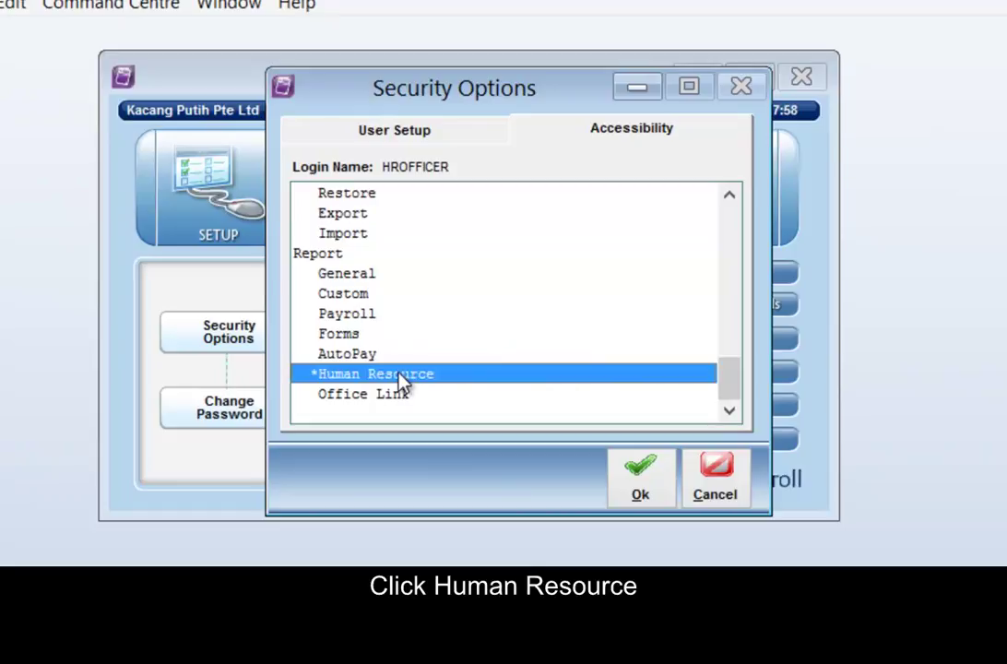
click(639, 498)
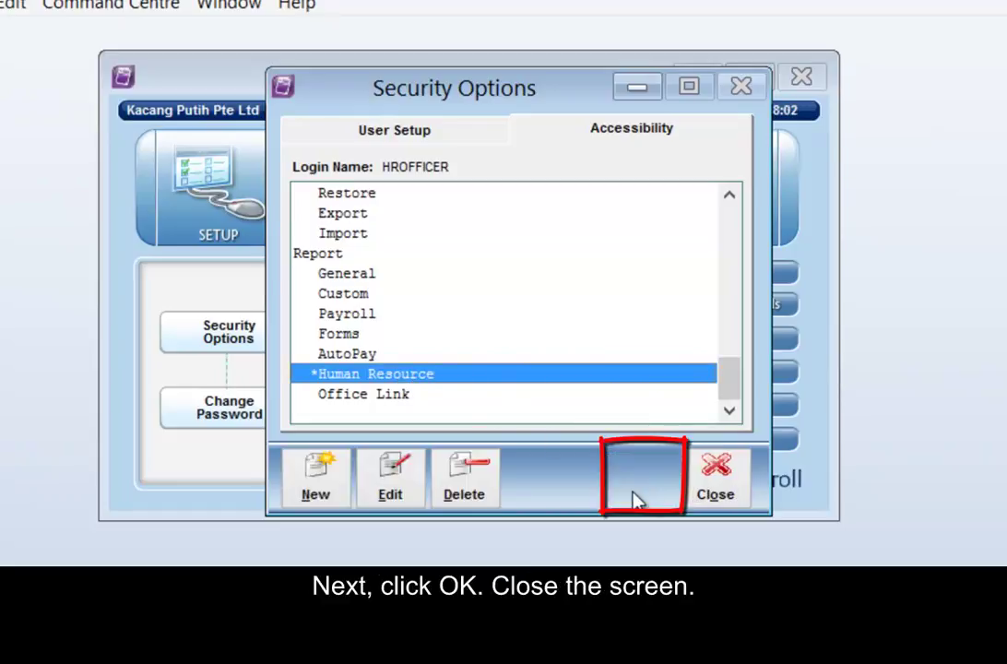
click(717, 489)
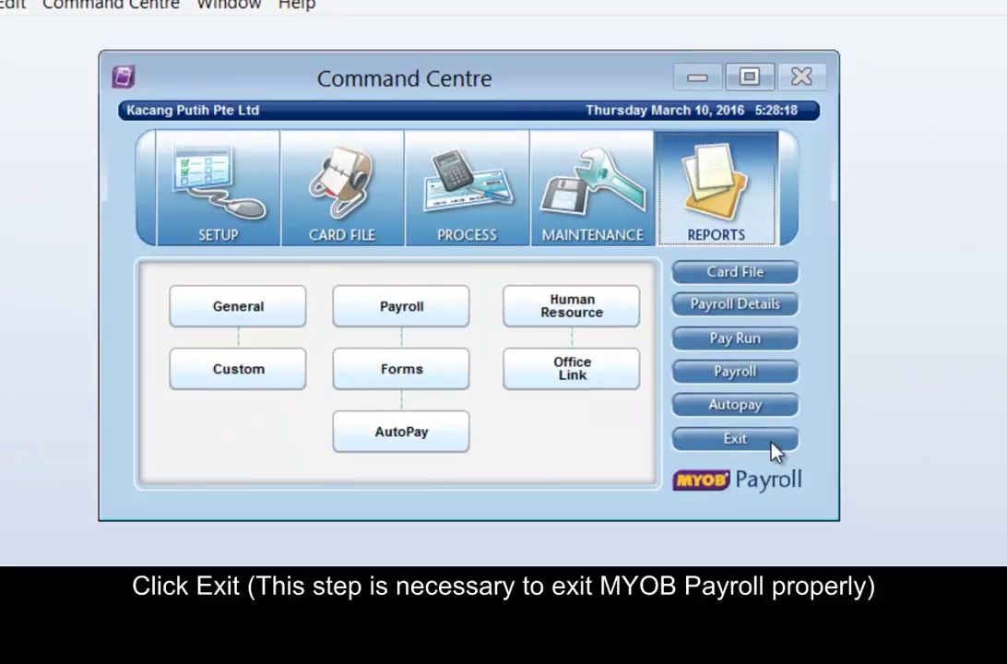
Exit the company file and confirm quitting.
click(773, 442)
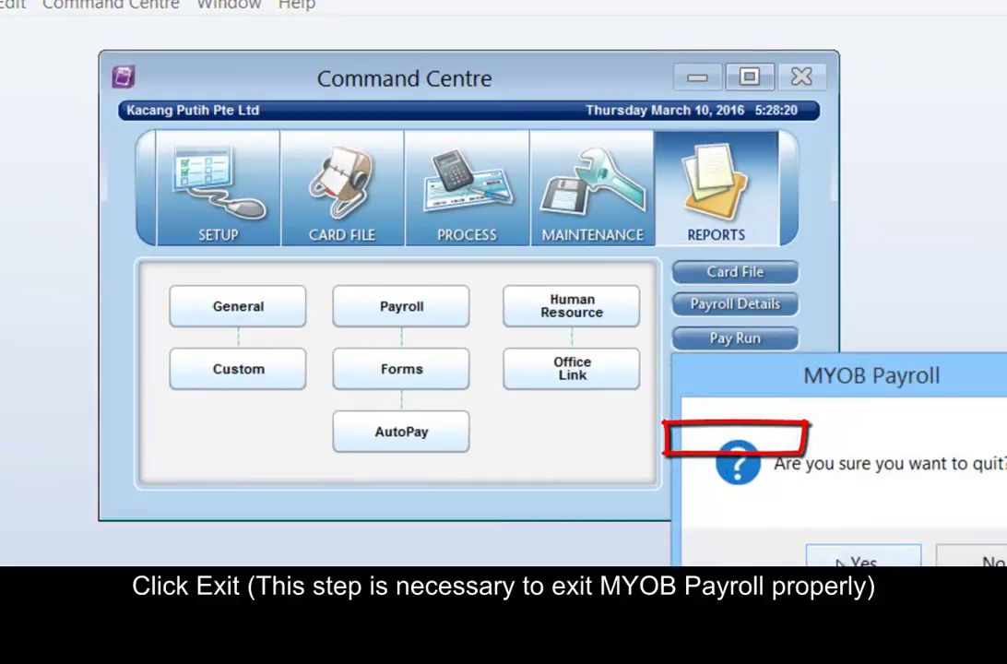
click(841, 560)
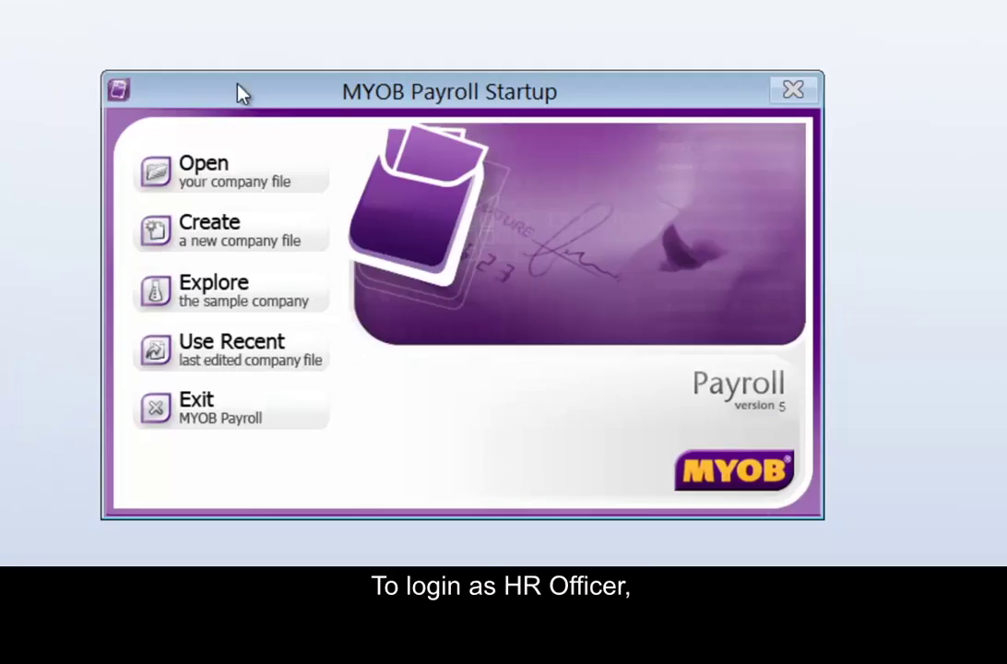
Open the KACANG PUTIH PTE LTD.PAY company file.
click(263, 184)
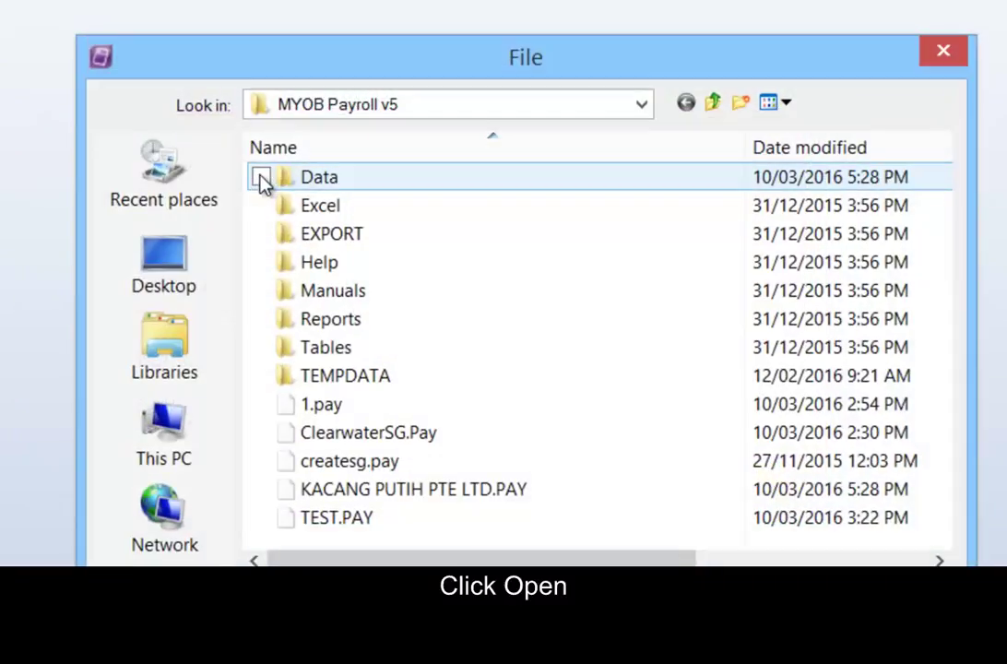
click(444, 498)
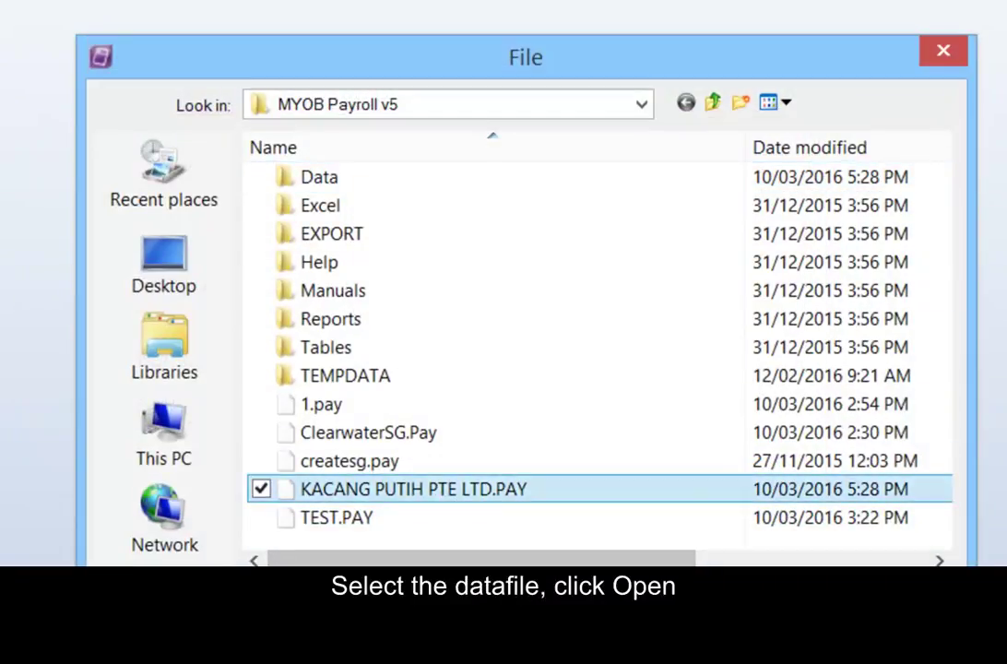
key(Tab)
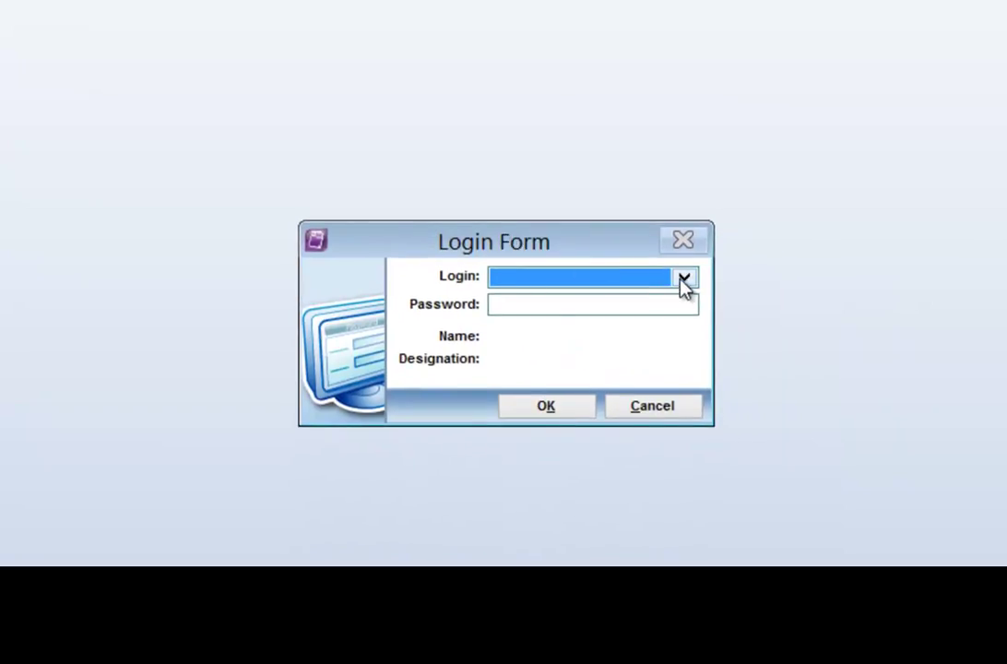
Log in as HROFFICER with its password.
click(683, 281)
click(670, 318)
click(561, 315)
text(****)
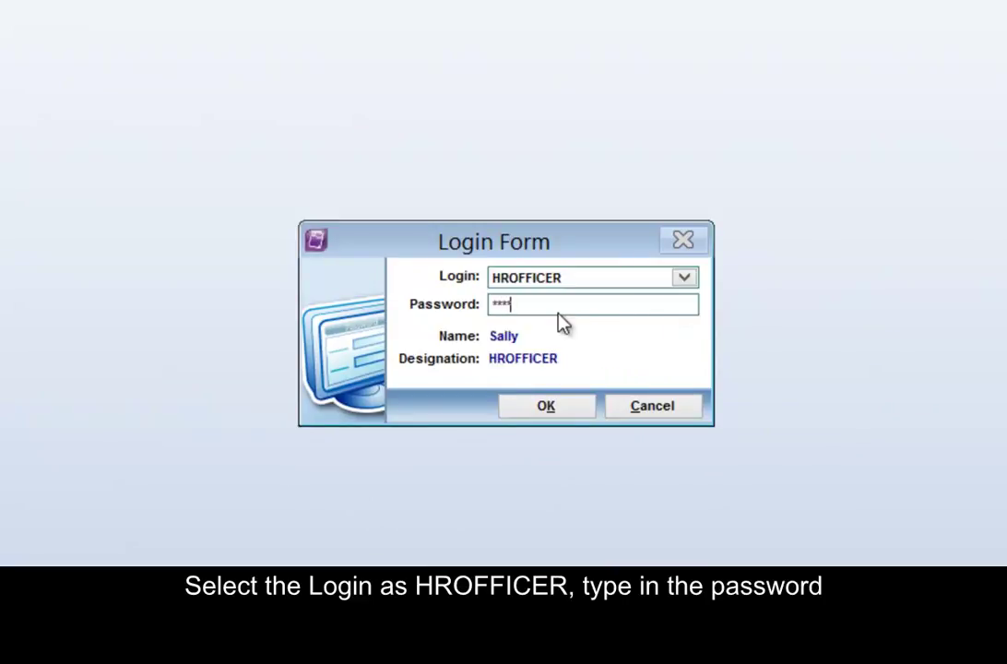
click(546, 407)
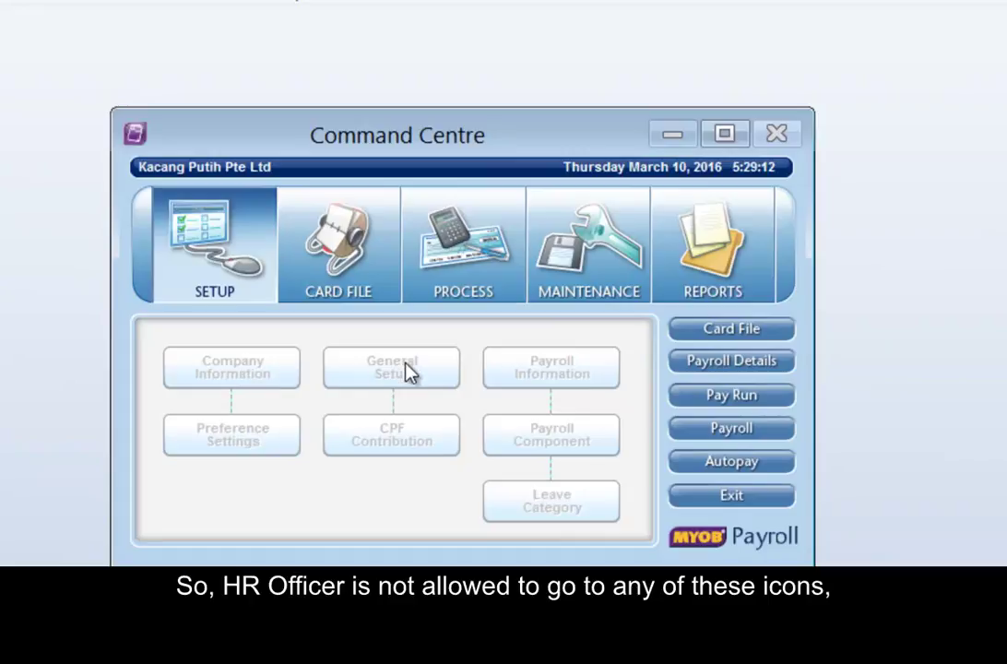
View and close the staff Card File records, then show the Process and Maintenance areas.
click(347, 267)
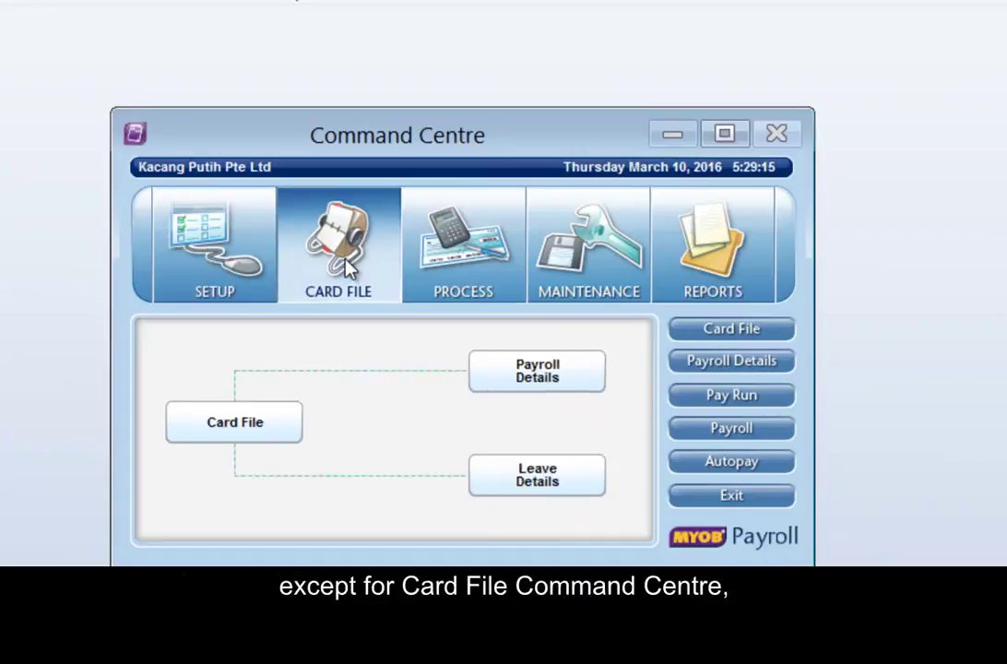
click(266, 439)
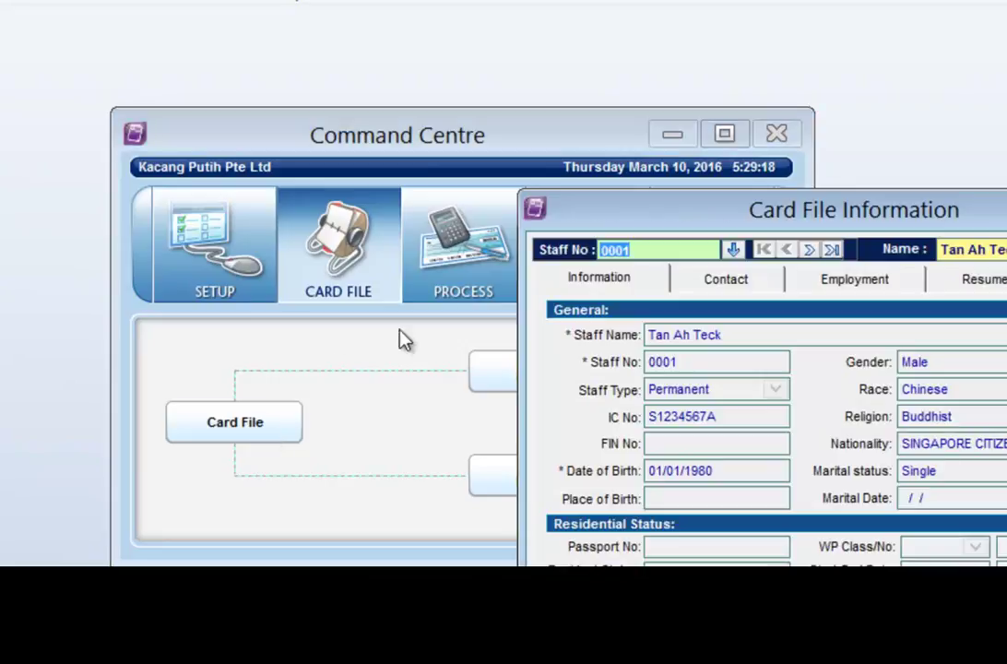
drag(711, 219, 387, 123)
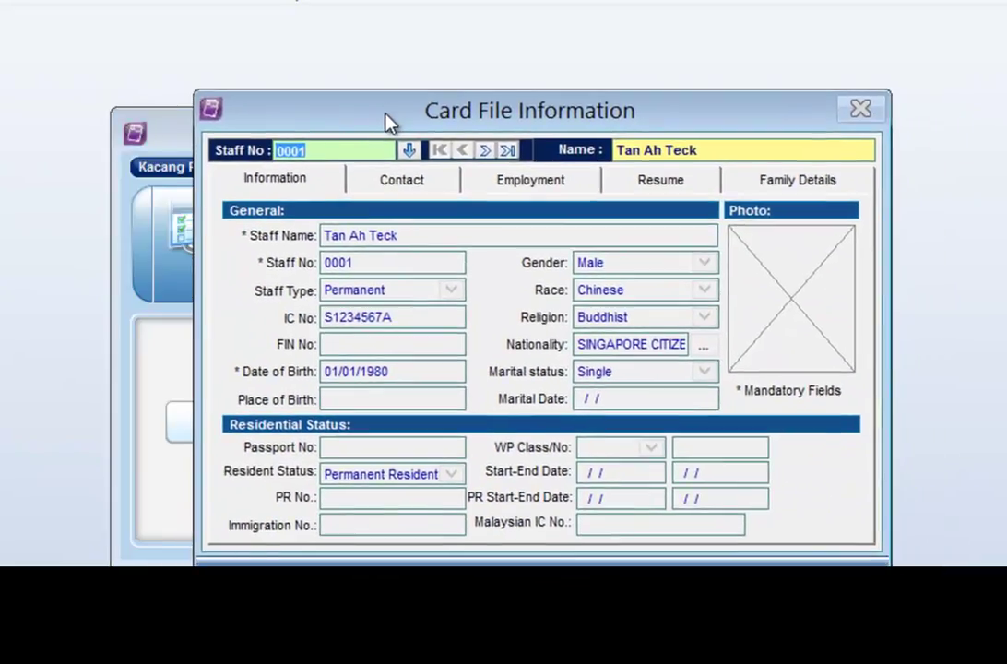
key(Escape)
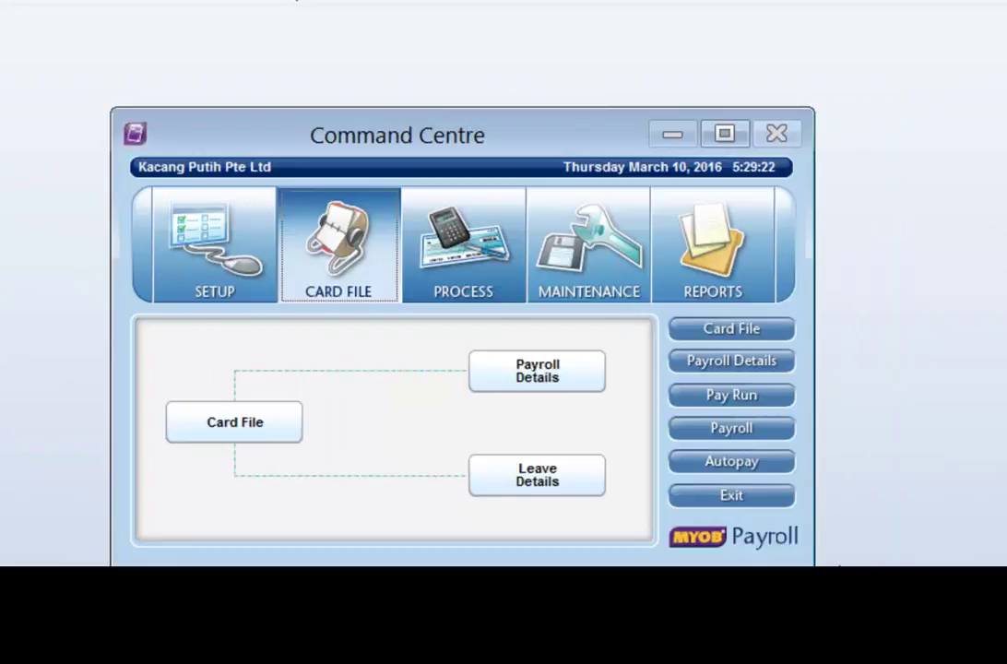
click(500, 241)
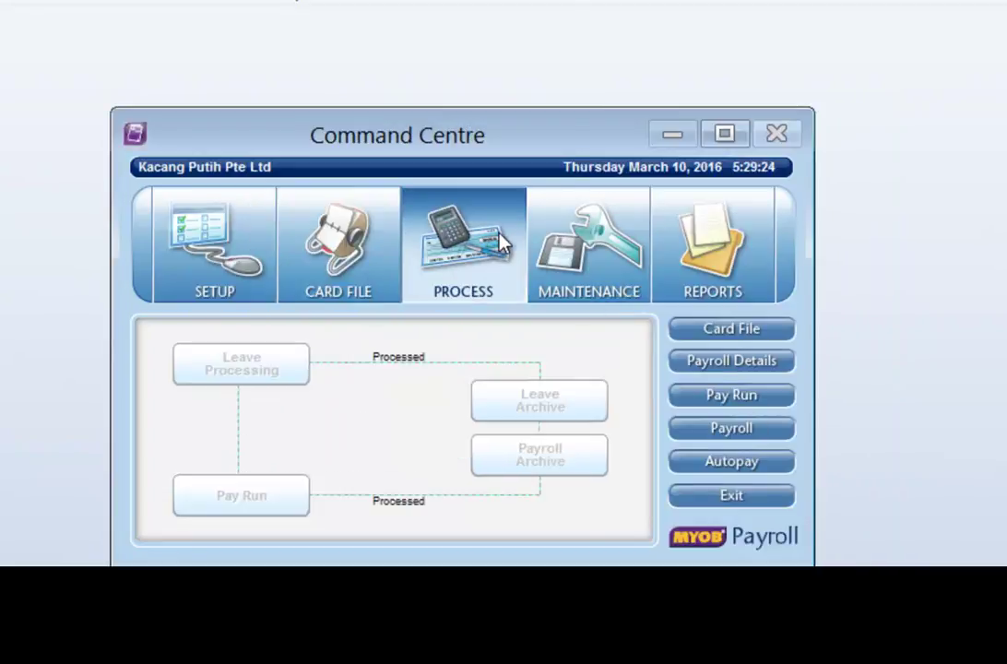
click(589, 241)
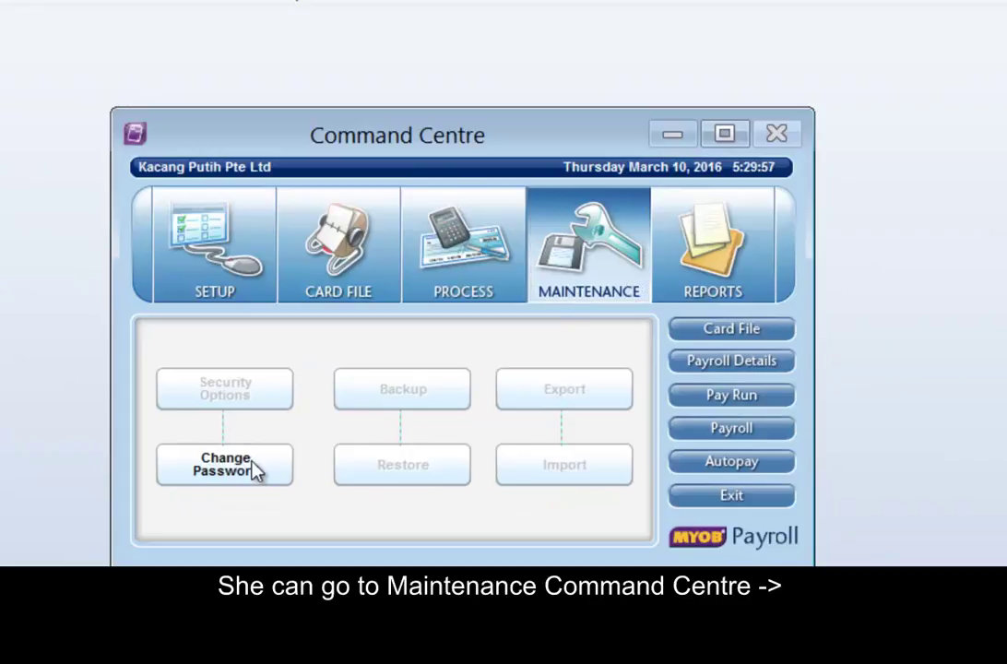
Change HROFFICER's password by entering the current password and a new confirmed one.
click(231, 466)
drag(775, 388, 373, 258)
click(609, 291)
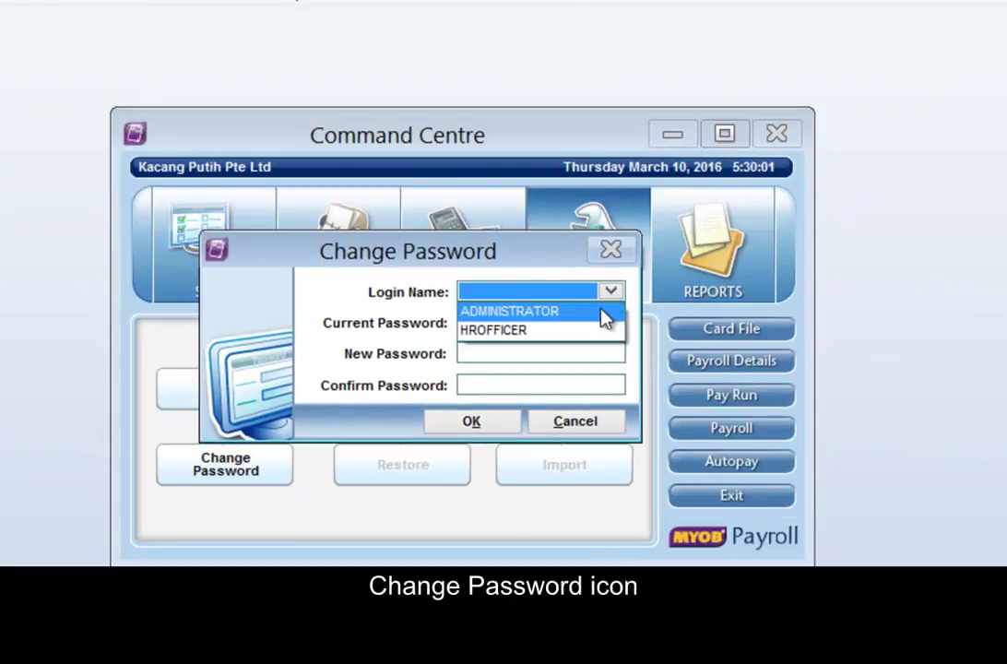
click(590, 330)
click(524, 328)
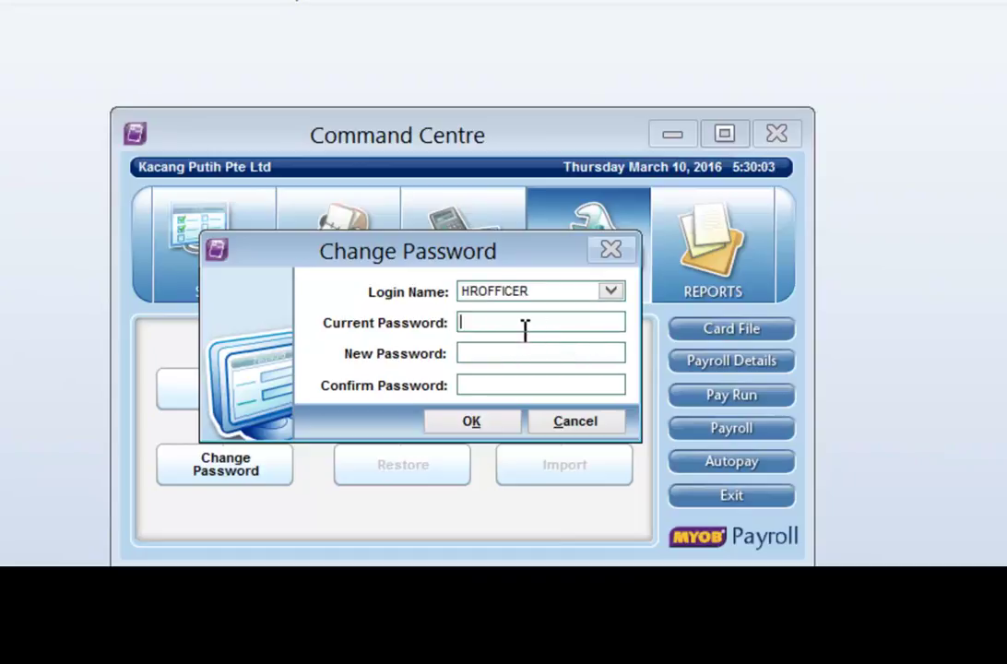
text(****)
click(471, 353)
text(********)
click(468, 385)
text(*******)
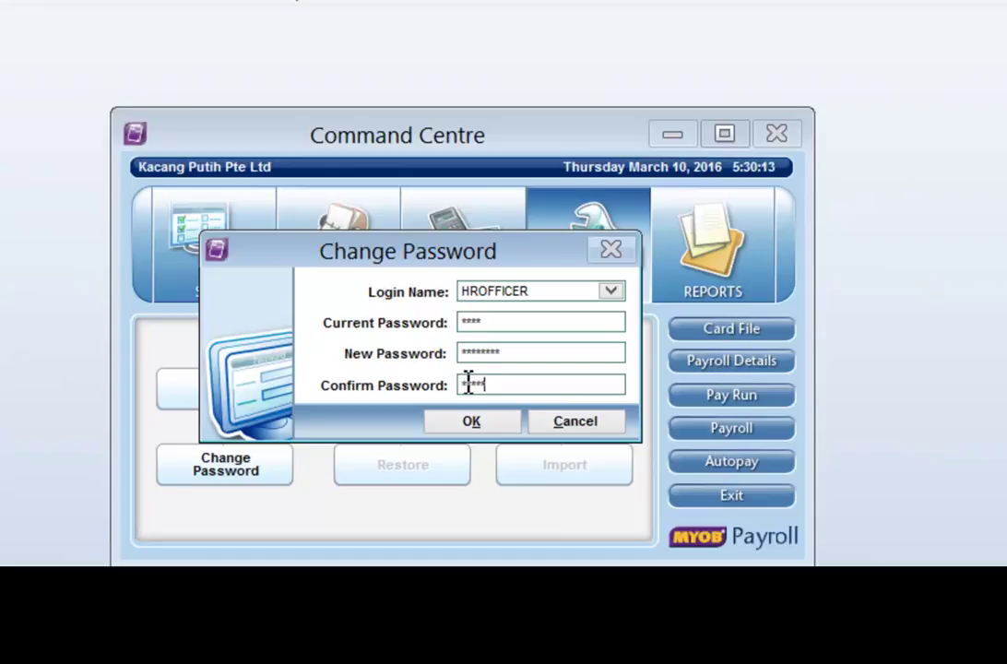
text(*)
click(481, 420)
Acknowledge the password-changed message and view the Reports area.
drag(860, 388, 457, 333)
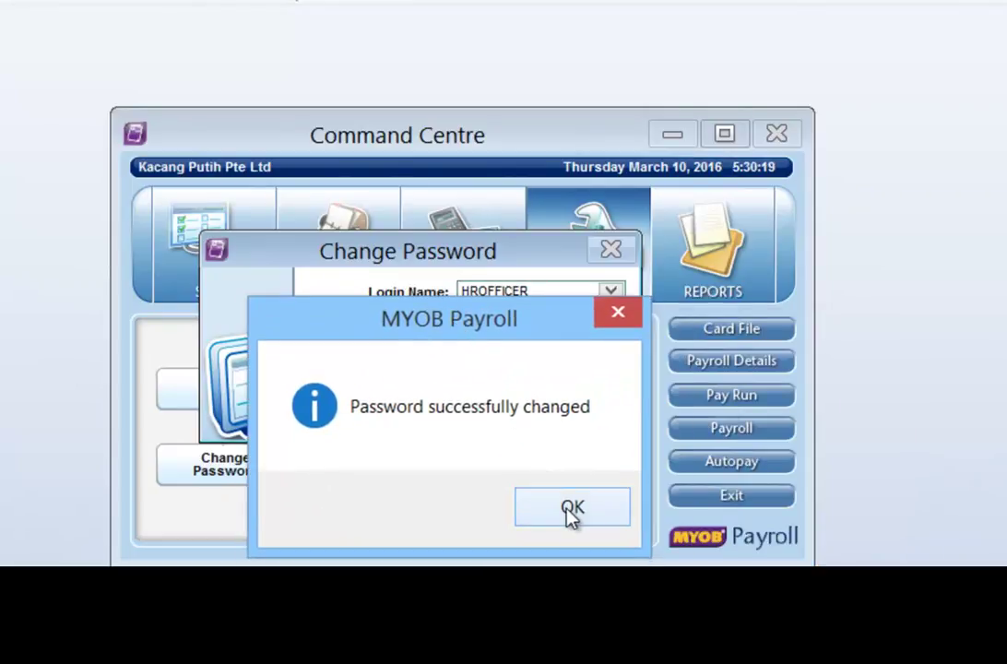
click(573, 516)
click(697, 280)
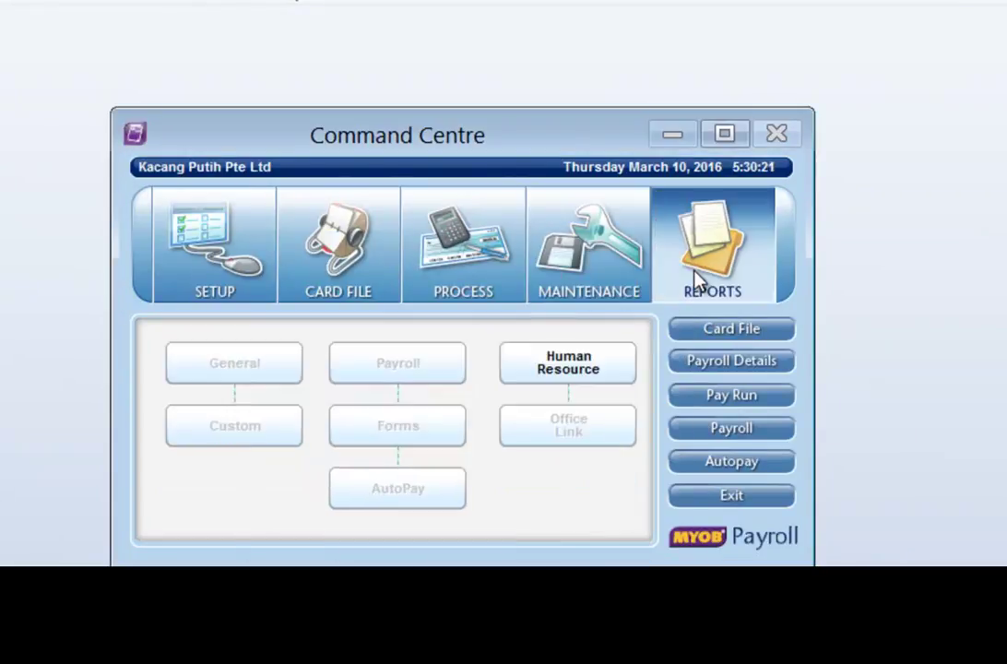